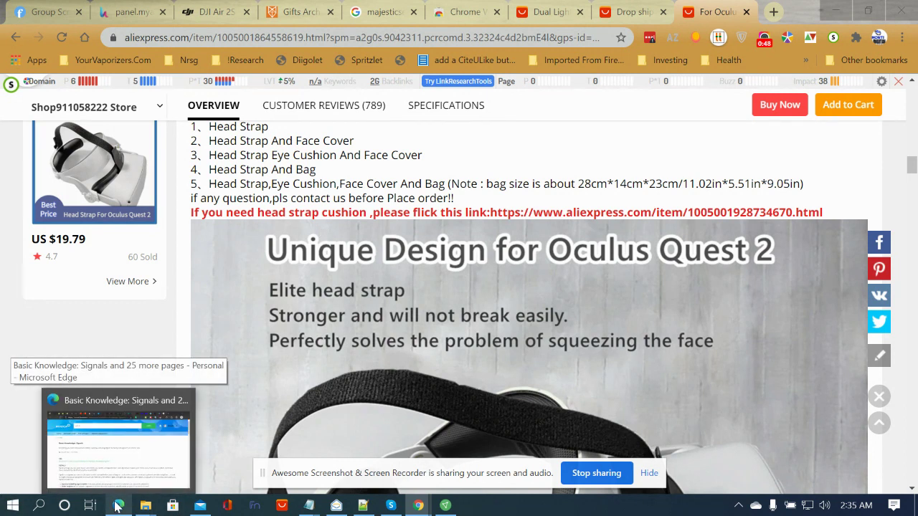
Step: Bring the Edge window showing the Invoca 'Basic Knowledge: Signals' article to the front
left_click(139, 488)
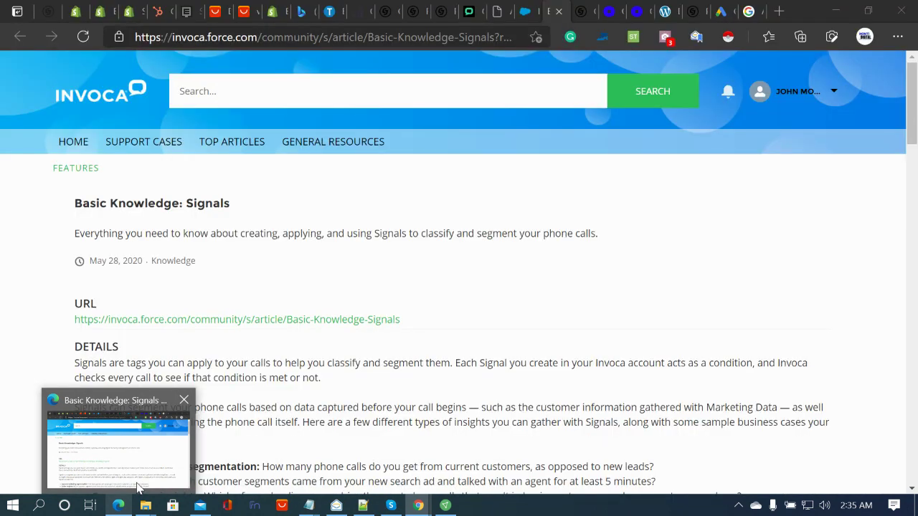
left_click(139, 488)
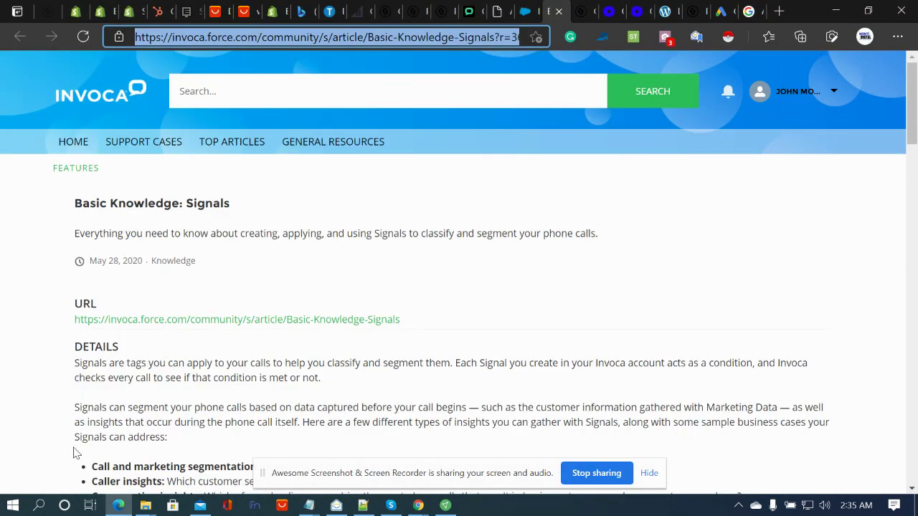
scroll(100, 474, "down", 1)
scroll(190, 369, "up", 1)
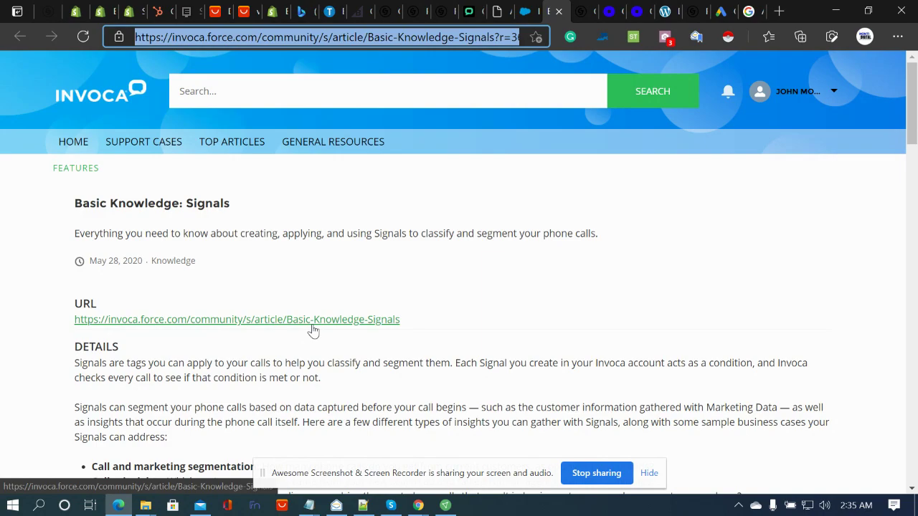
scroll(567, 193, "down", 3)
scroll(549, 191, "down", 7)
scroll(508, 185, "down", 7)
scroll(493, 189, "down", 4)
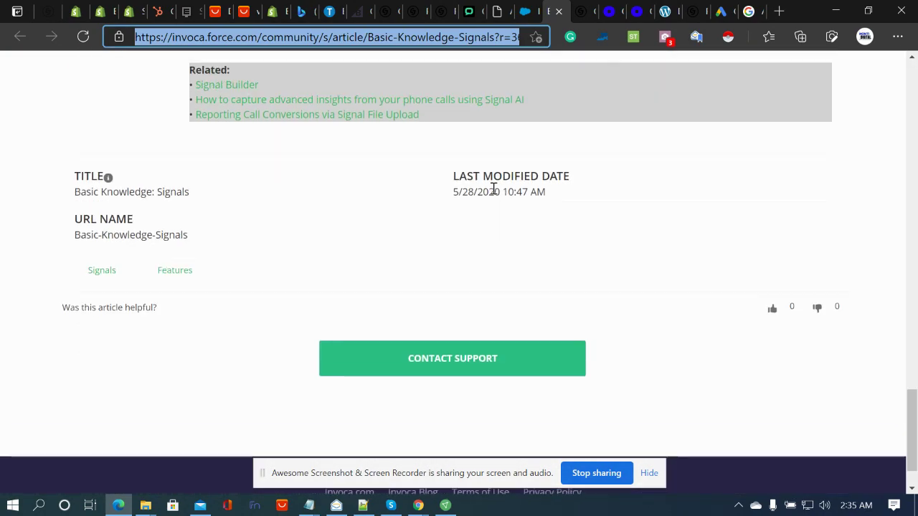
scroll(493, 190, "up", 1)
scroll(494, 190, "down", 1)
scroll(484, 190, "down", 1)
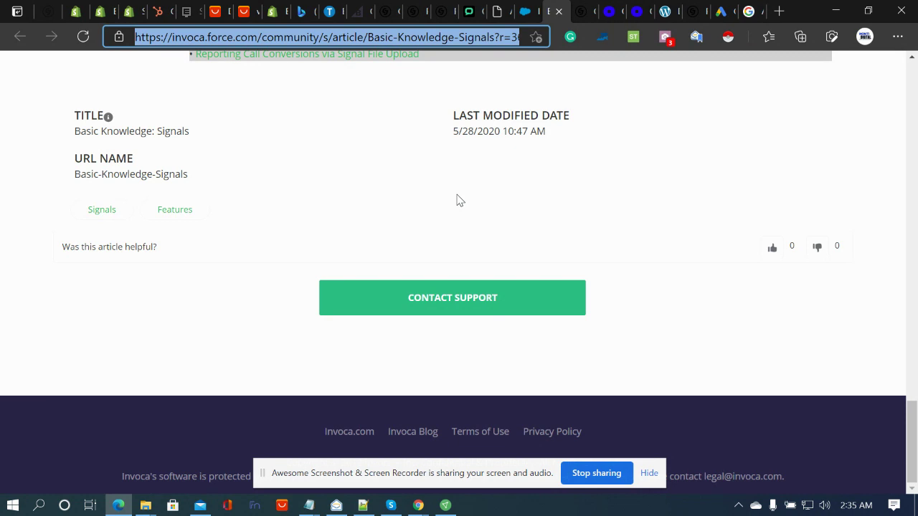
scroll(467, 205, "up", 3)
scroll(523, 65, "up", 2)
scroll(521, 67, "up", 2)
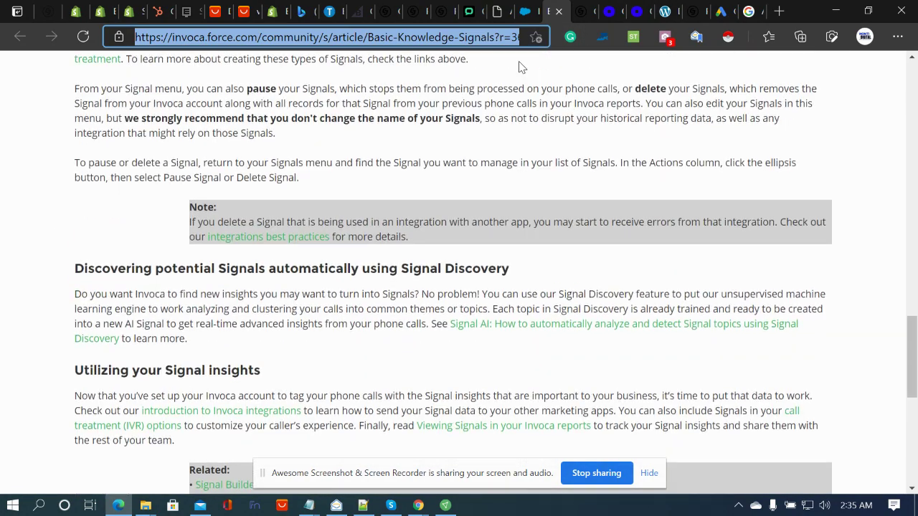
Step: Move from the ai drones page to the BigCommerce Chase free-trial offer page
left_click(661, 10)
scroll(134, 371, "up", 2)
scroll(184, 353, "up", 5)
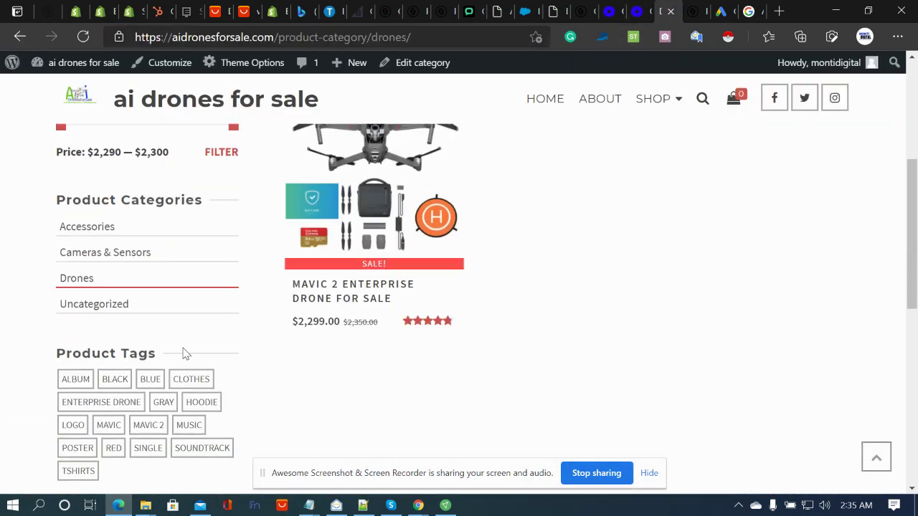
scroll(184, 353, "down", 3)
left_click(302, 11)
left_click(352, 11)
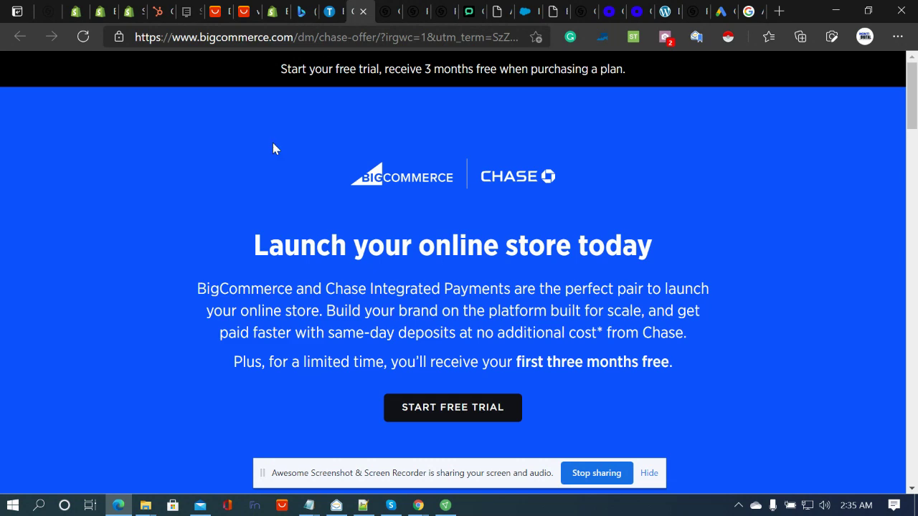
scroll(258, 259, "down", 4)
scroll(264, 256, "down", 4)
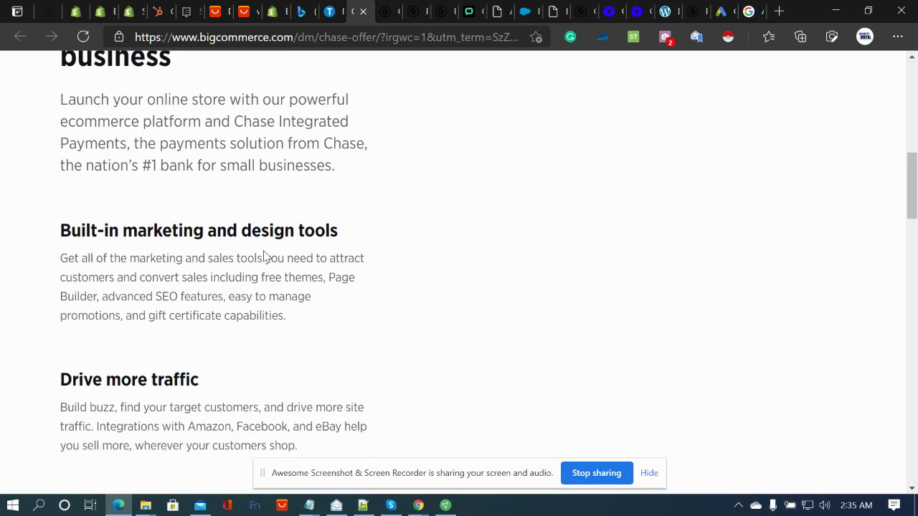
scroll(264, 256, "down", 3)
scroll(265, 256, "down", 2)
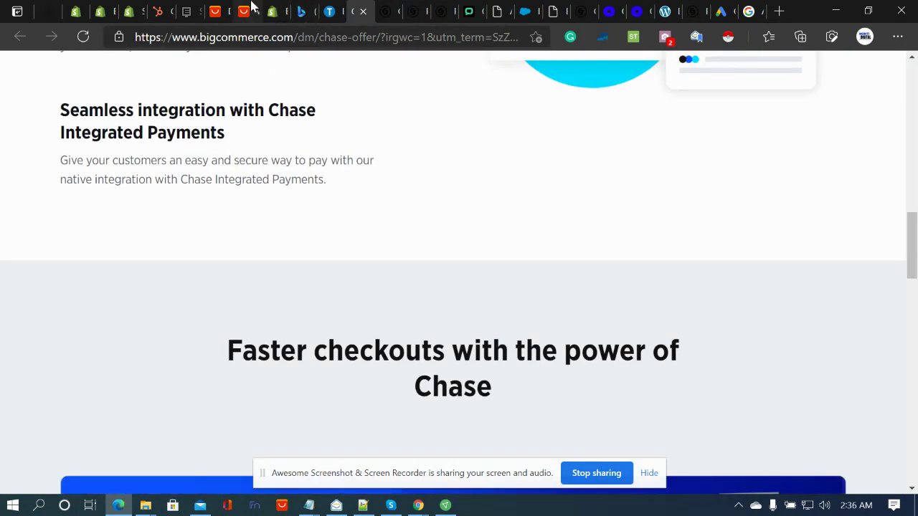
Step: Show the AliExpress 'virtual reality' results, then check the VPN app and minimize it
left_click(251, 8)
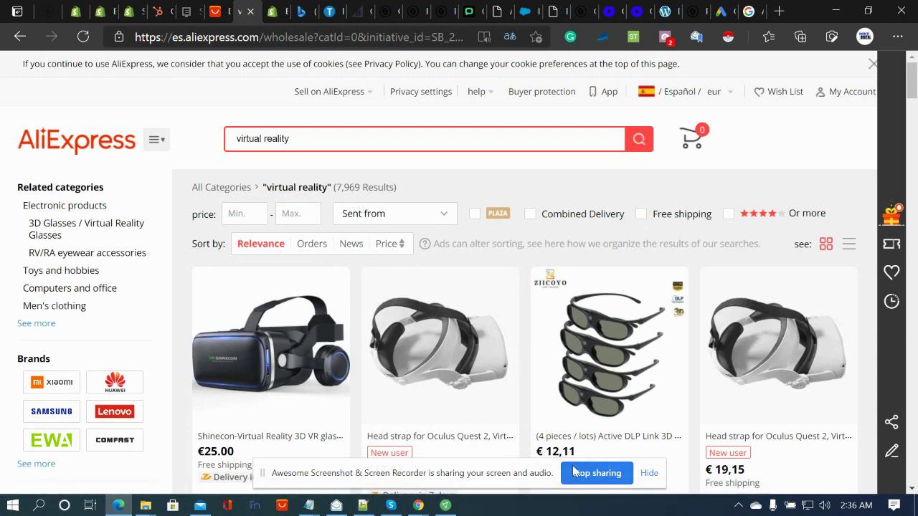
left_click(451, 506)
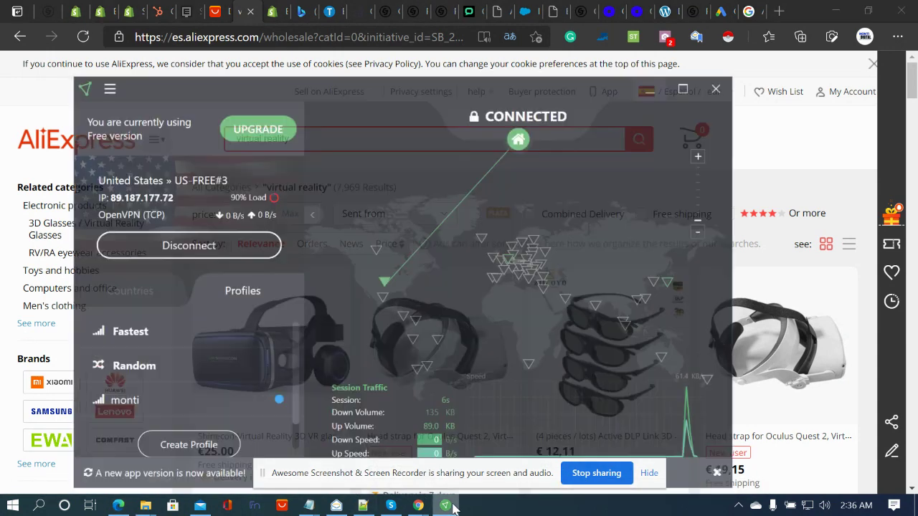
left_click(451, 506)
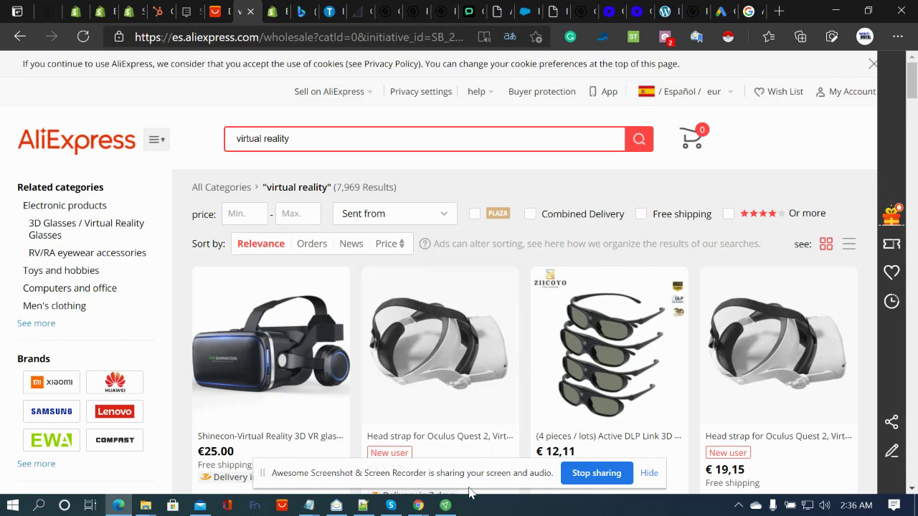